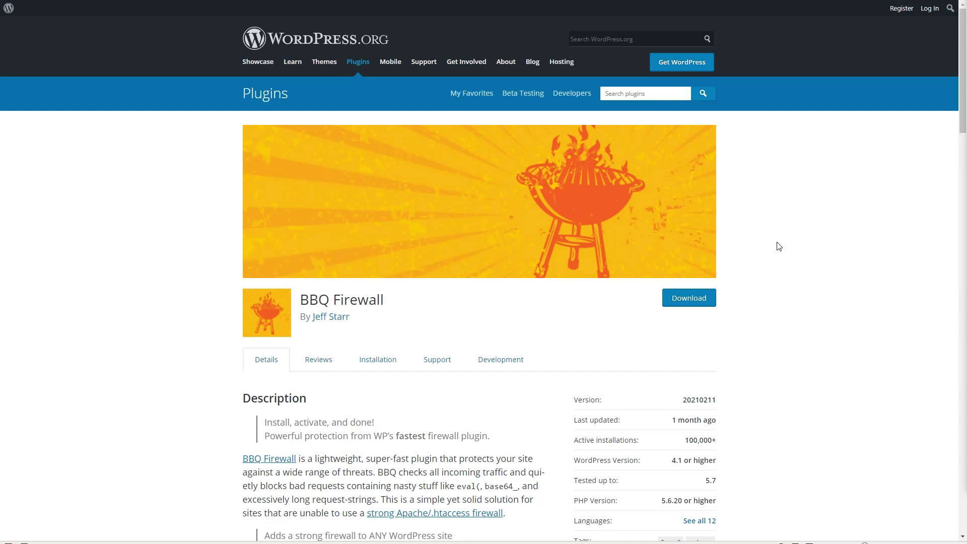
Review the BBQ Firewall plugin page, including its installation details, ratings, protection list and feature list
scroll(779, 247, "down", 2)
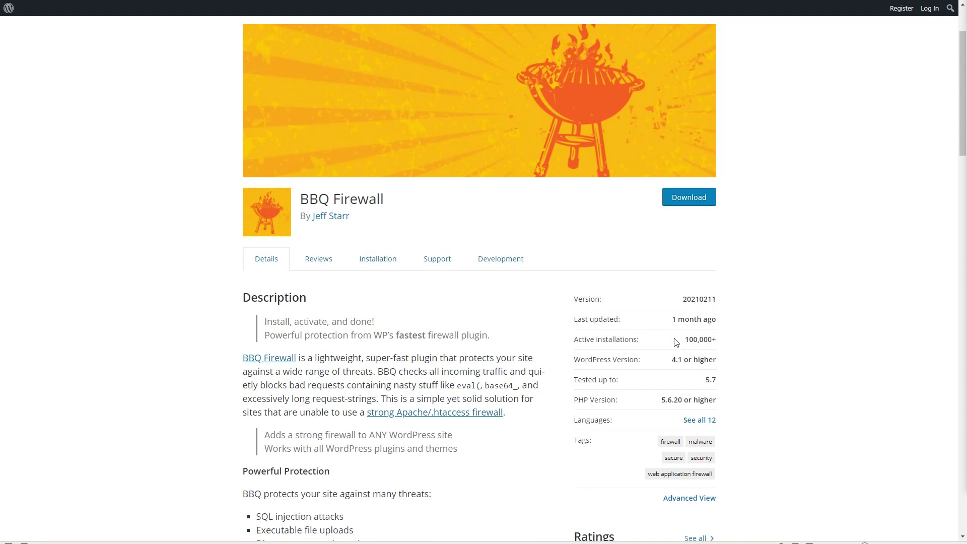
scroll(675, 340, "down", 5)
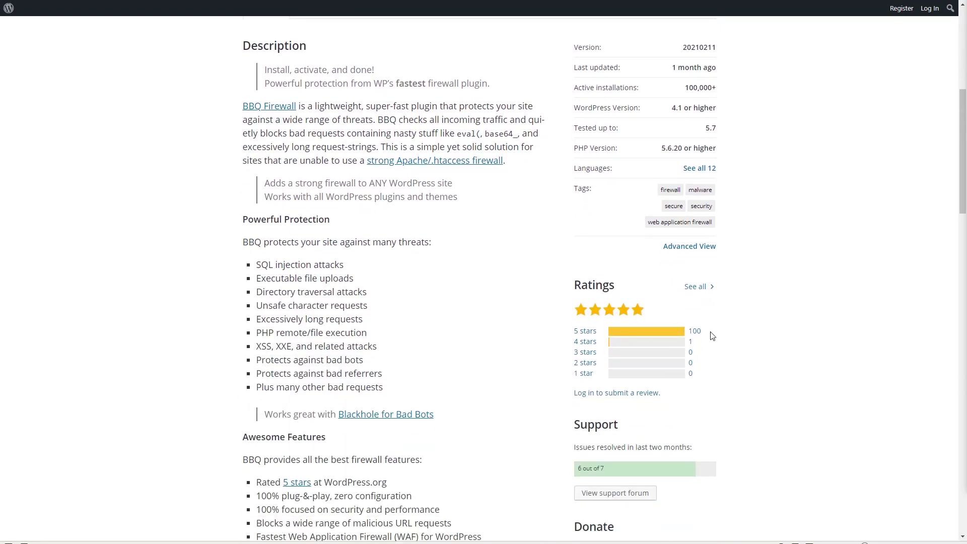
scroll(711, 335, "down", 2)
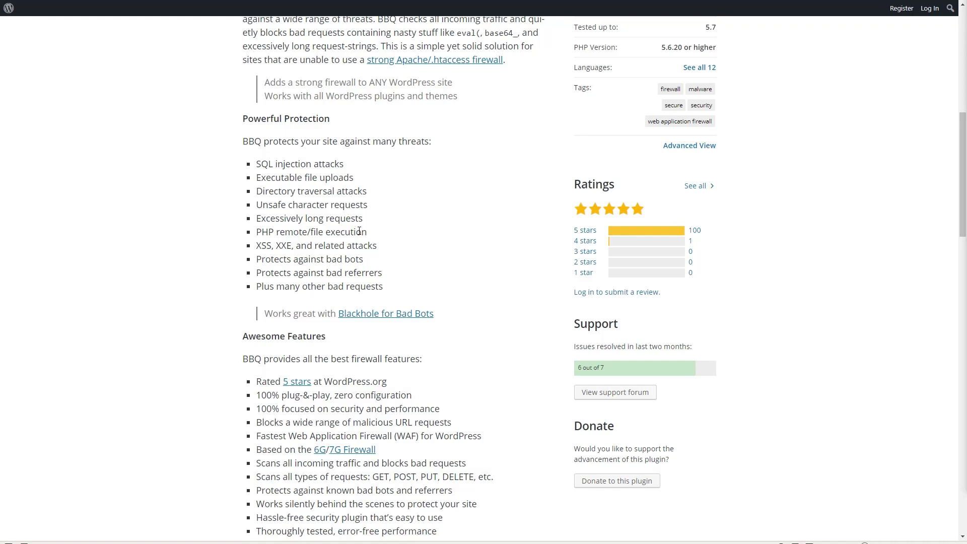
scroll(359, 231, "down", 3)
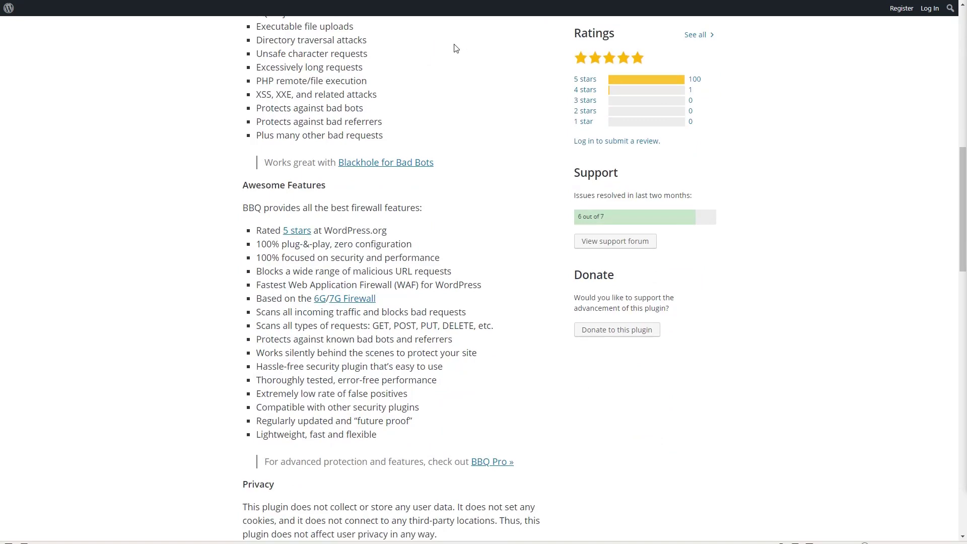
scroll(456, 48, "up", 10)
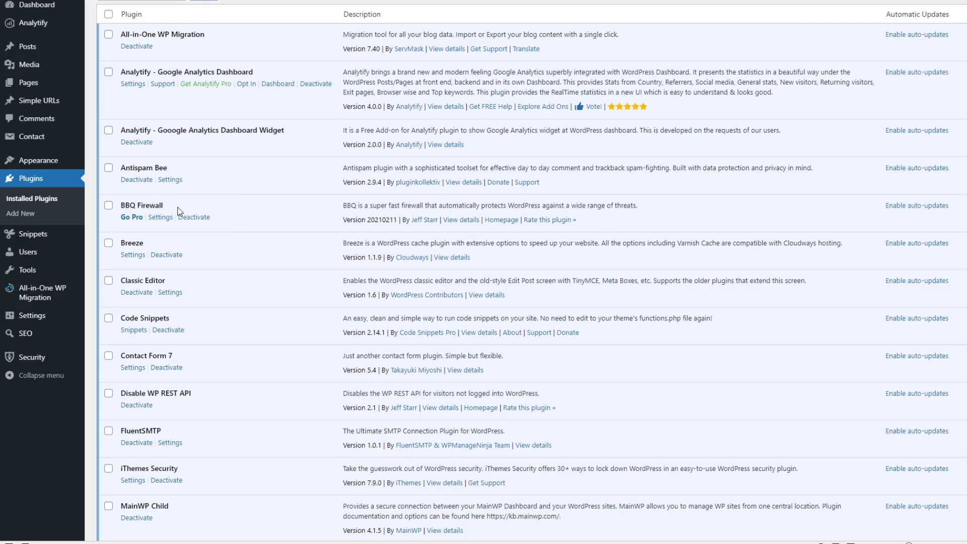
Open the settings of the installed BBQ Firewall plugin and look over its plugin information and upgrade offer
left_click(159, 218)
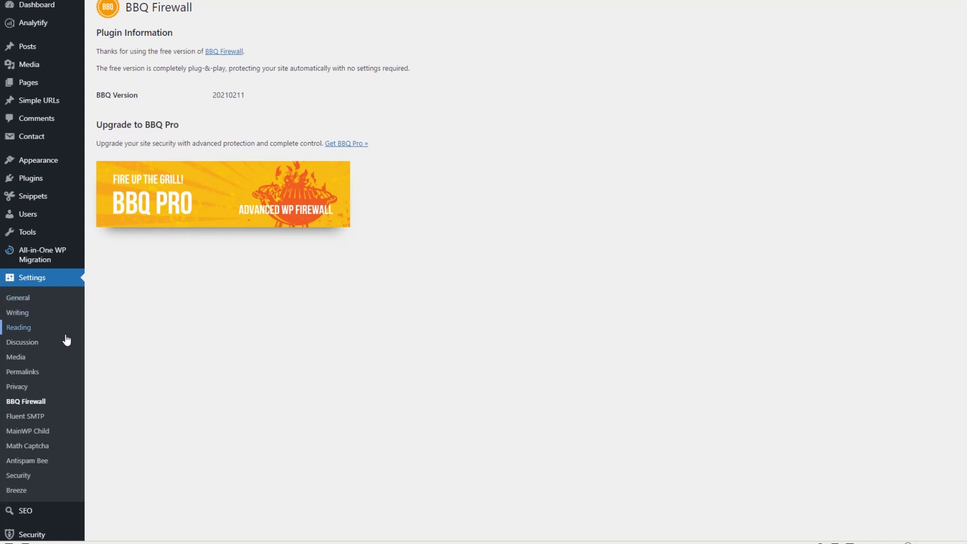
scroll(61, 378, "down", 1)
mouse_move(33, 510)
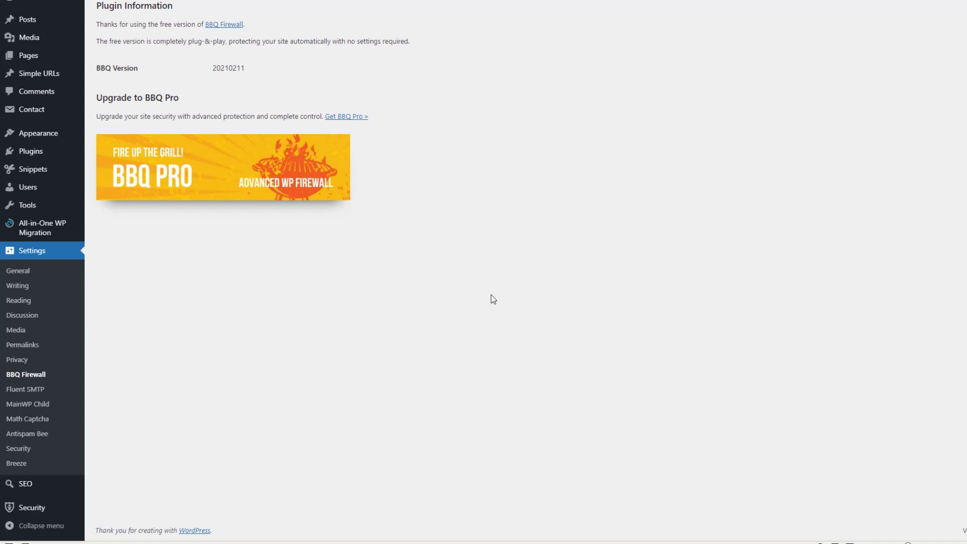
Follow the Get BBQ Pro link to Plugin Planet and open the BBQ Pro product page
left_click(346, 117)
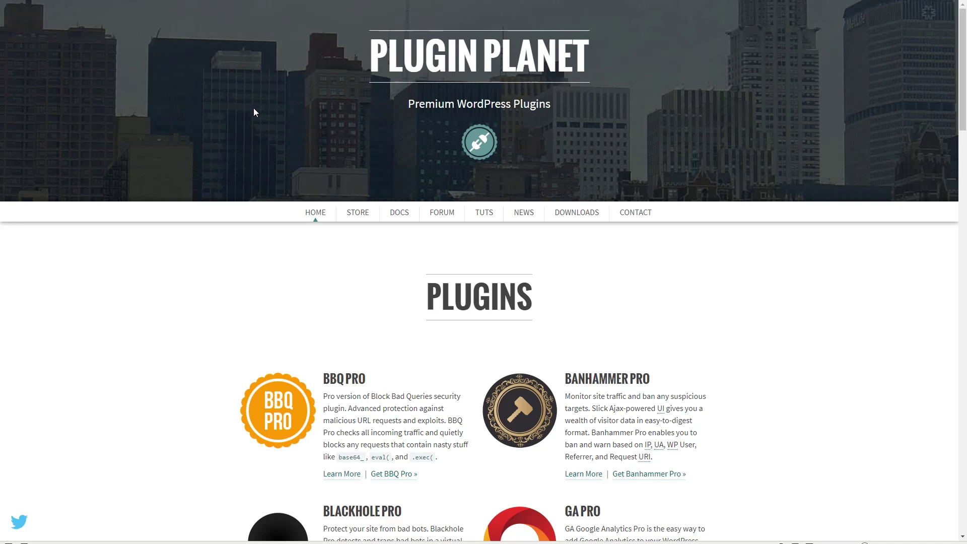
scroll(254, 112, "down", 3)
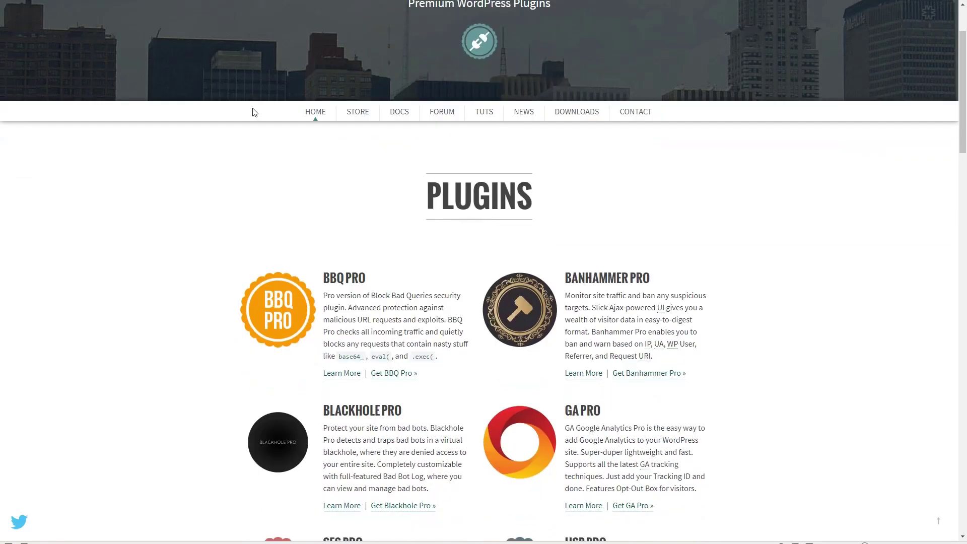
scroll(254, 112, "down", 2)
left_click(273, 167)
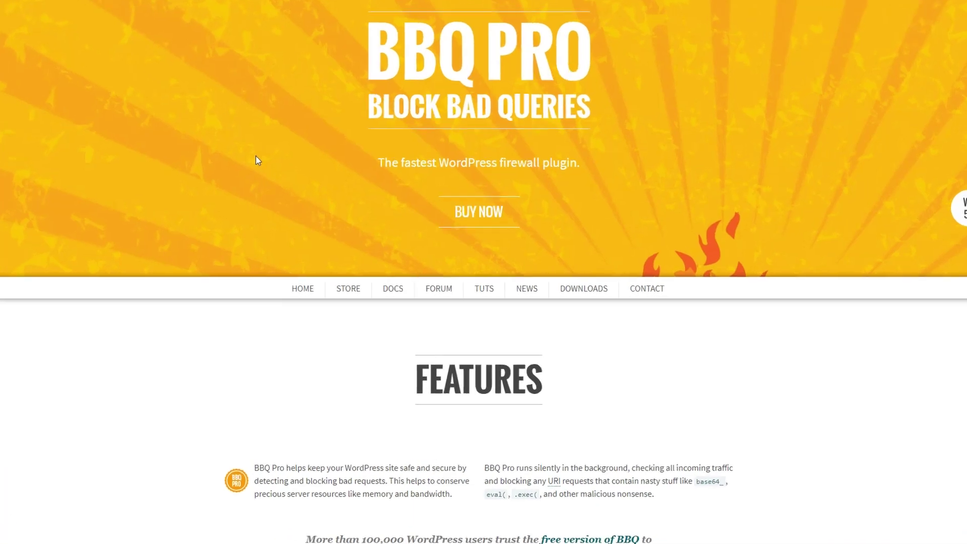
Read through the BBQ Pro feature sections, from Block Bad Queries and settings to statistics, tools, pattern testing and More Features
scroll(256, 156, "down", 10)
scroll(162, 107, "down", 2)
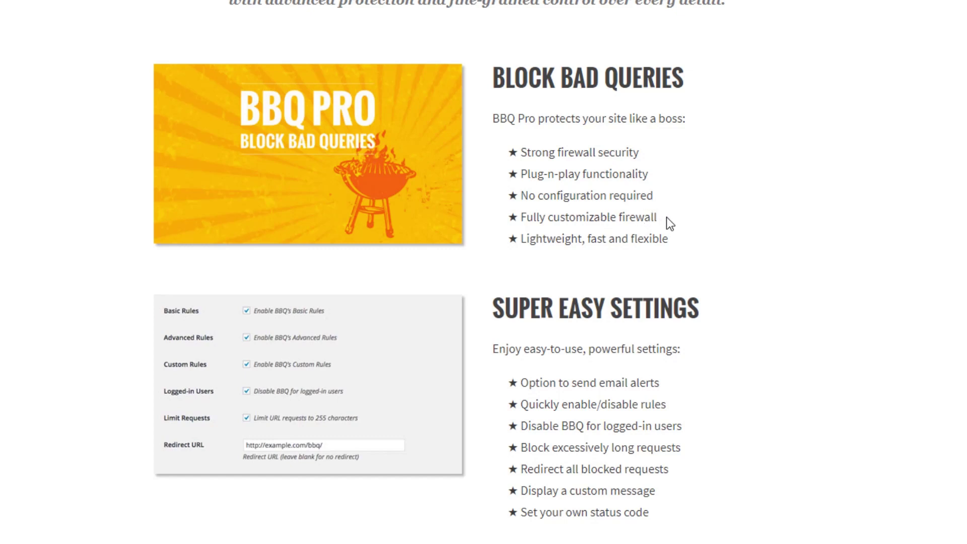
scroll(666, 216, "down", 5)
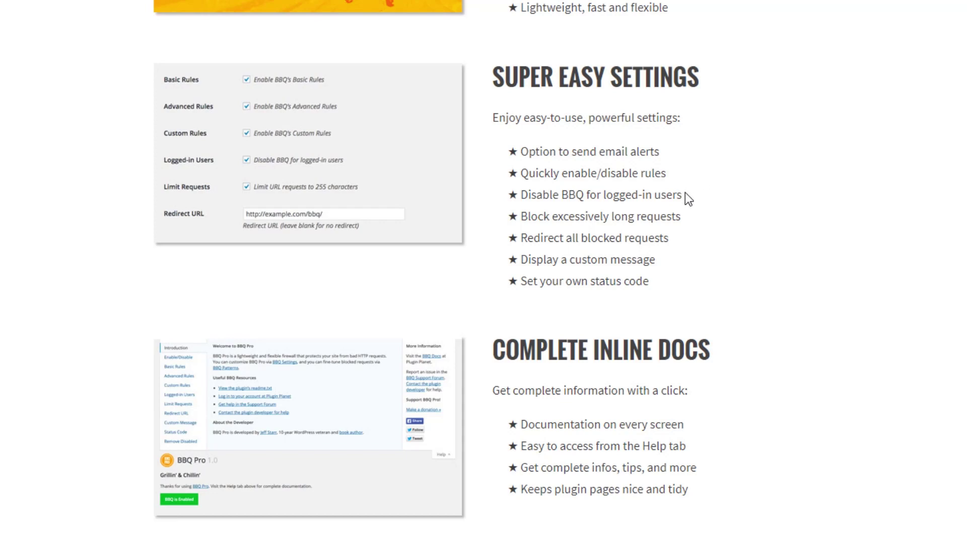
scroll(685, 193, "down", 3)
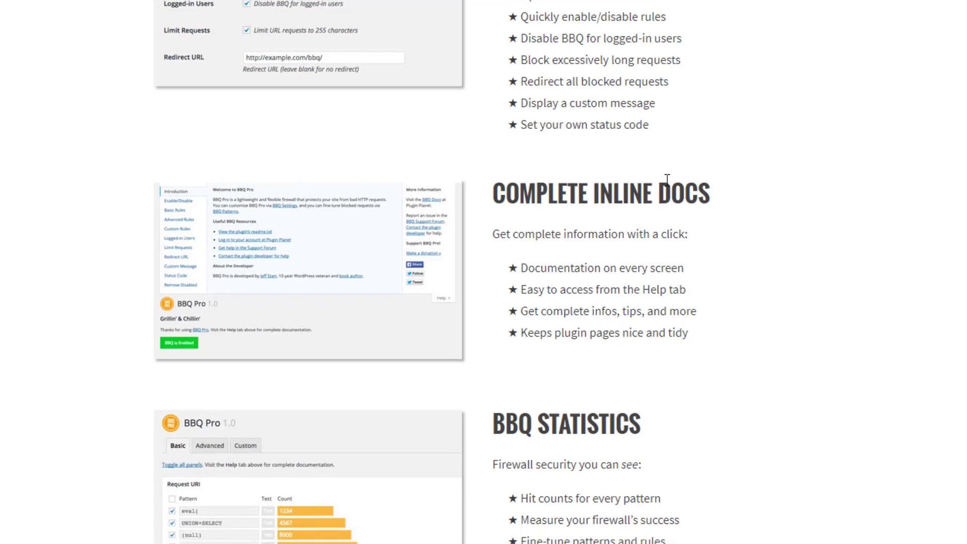
scroll(667, 180, "down", 3)
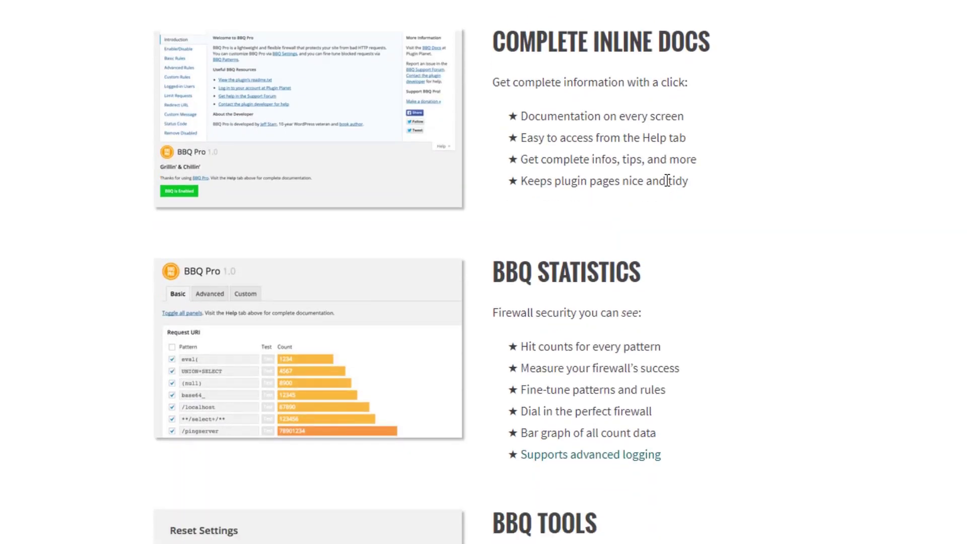
scroll(667, 180, "down", 5)
scroll(666, 179, "down", 5)
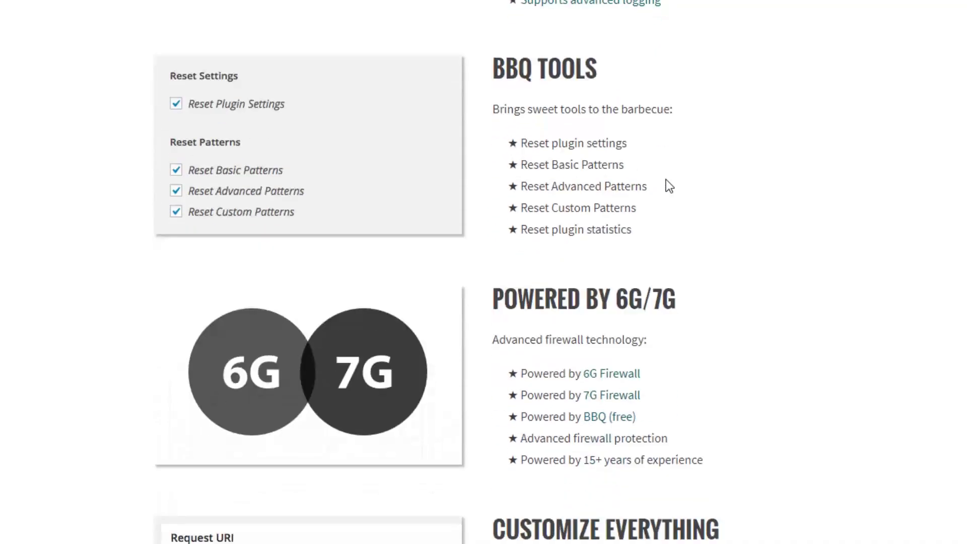
scroll(665, 180, "down", 6)
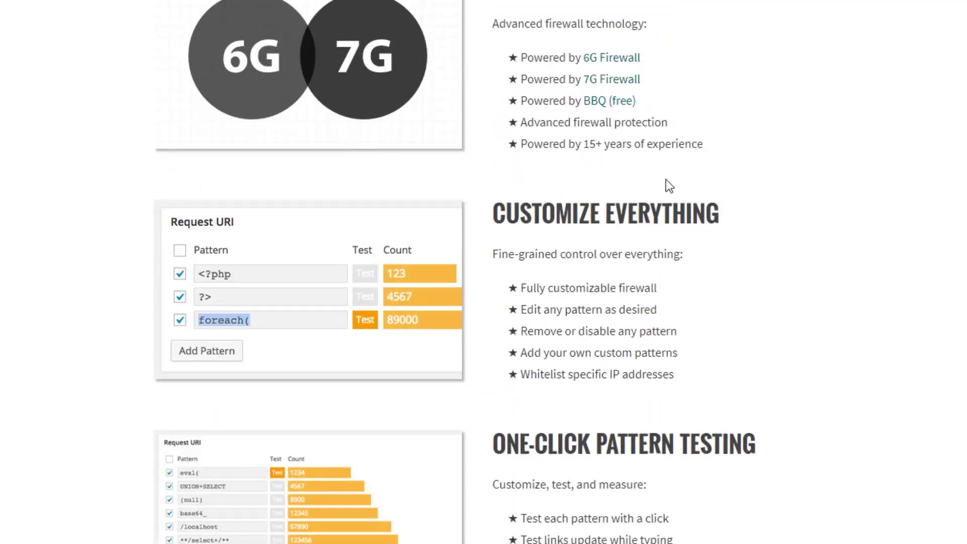
scroll(666, 179, "down", 5)
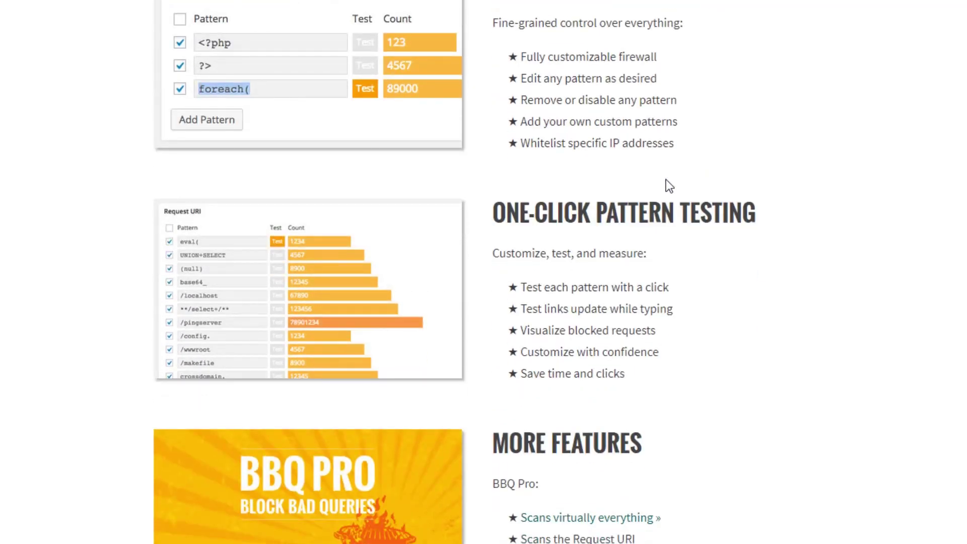
scroll(666, 180, "down", 5)
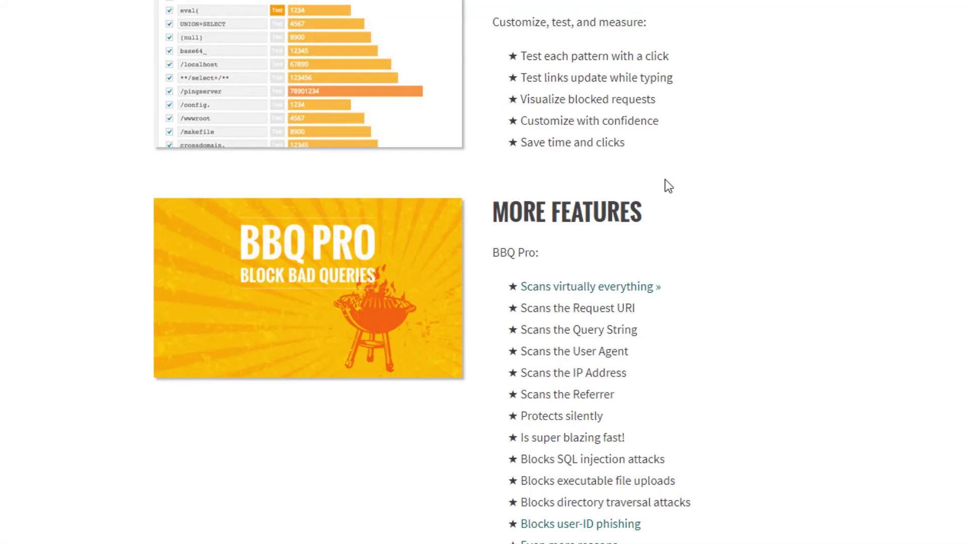
scroll(665, 179, "down", 5)
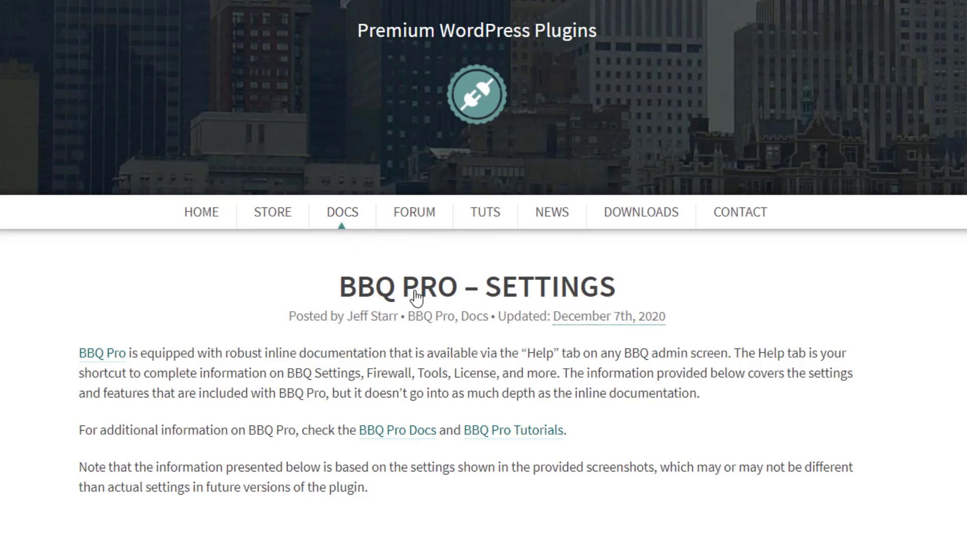
Look through the BBQ Pro documentation, tutorials, support forum and the support information for plugin buyers
scroll(415, 297, "down", 5)
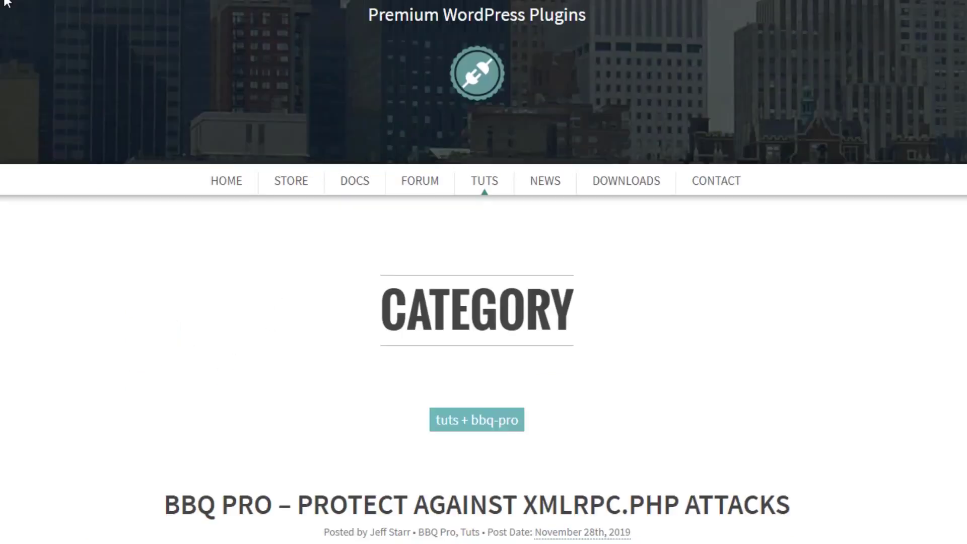
scroll(484, 272, "down", 9)
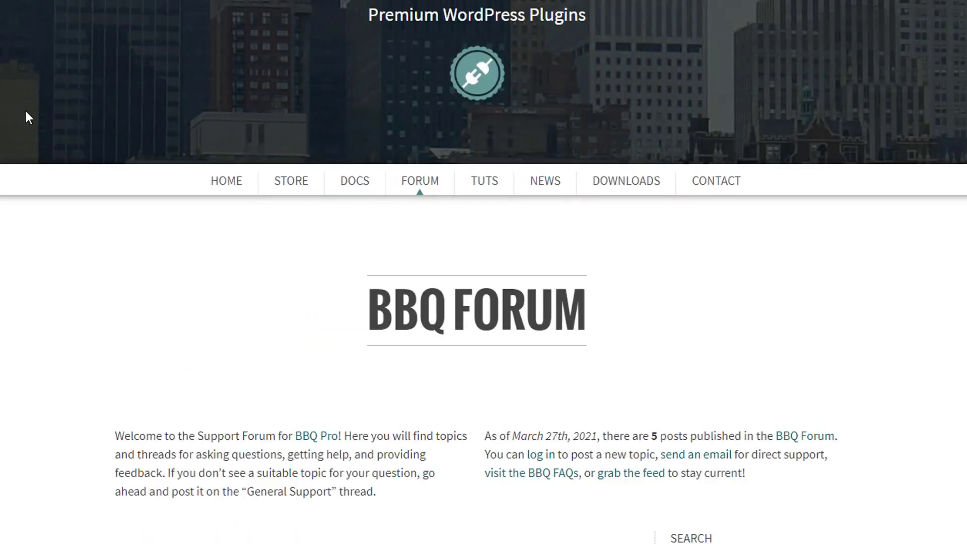
scroll(26, 112, "down", 9)
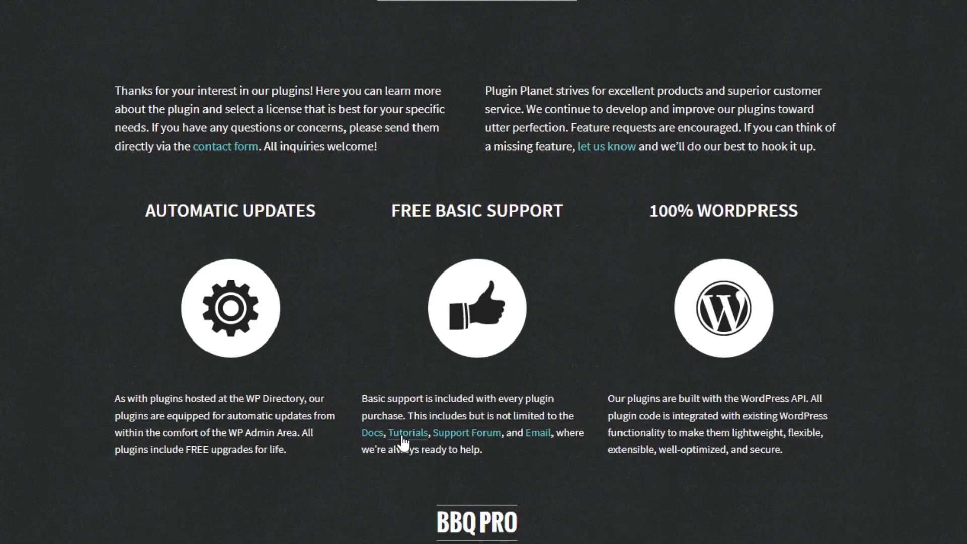
scroll(81, 350, "down", 6)
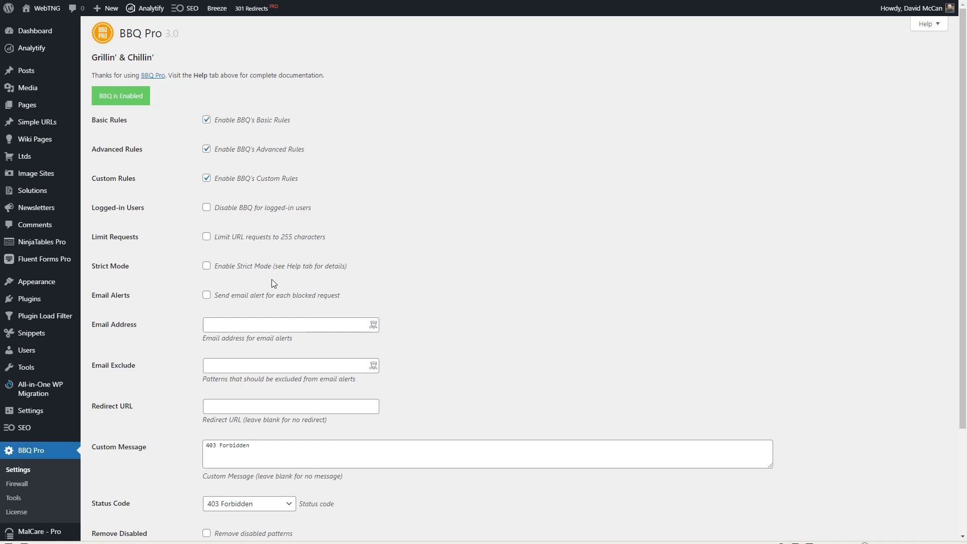
Examine the BBQ Pro settings on the WordPress site, from the rule options to the whitelisted IPs
scroll(271, 279, "down", 3)
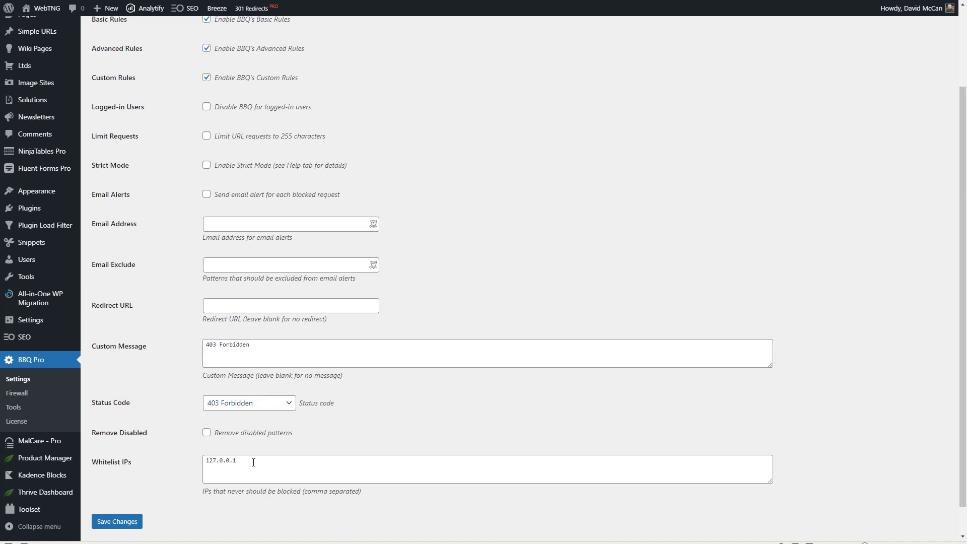
scroll(255, 462, "up", 2)
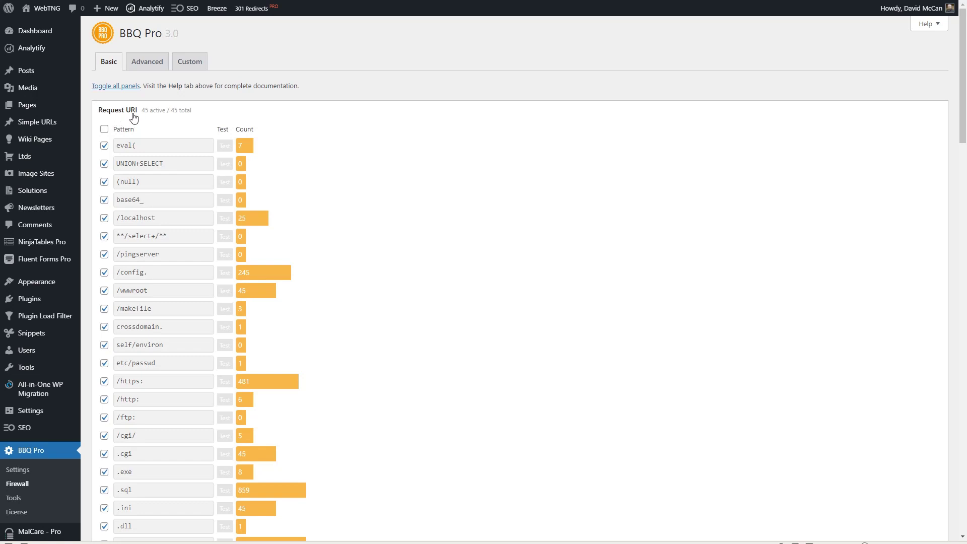
Examine the Basic firewall patterns and their counts for Request URI, Query String and User Agent
scroll(133, 117, "down", 16)
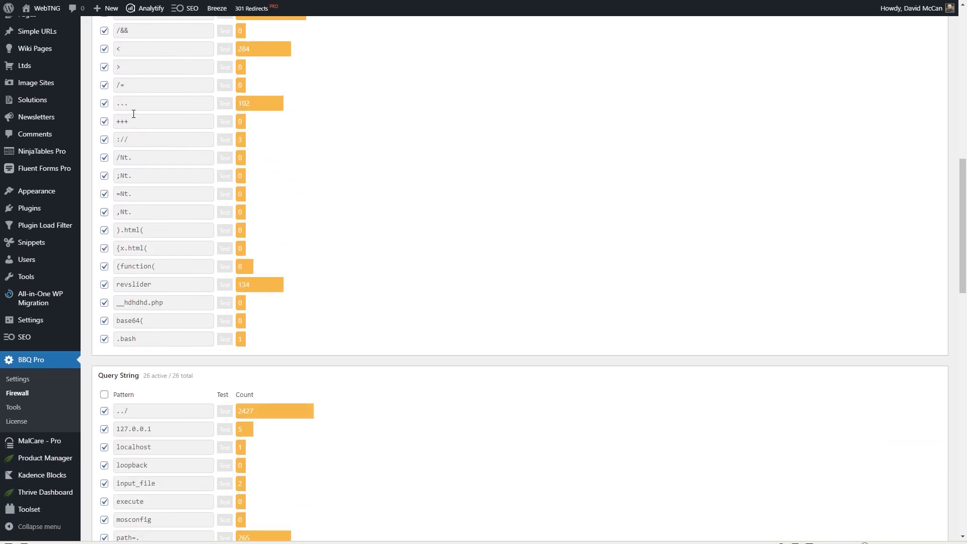
scroll(133, 115, "down", 1)
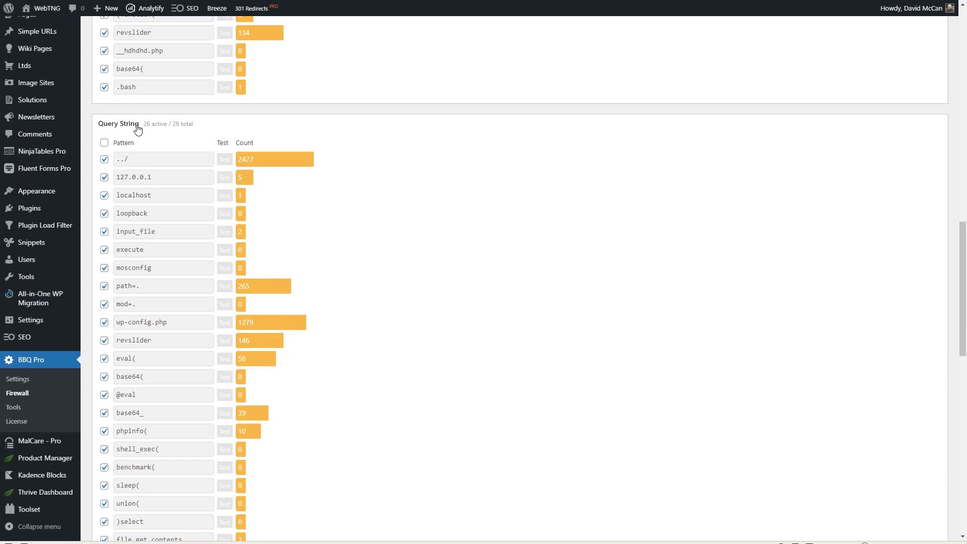
scroll(136, 129, "down", 11)
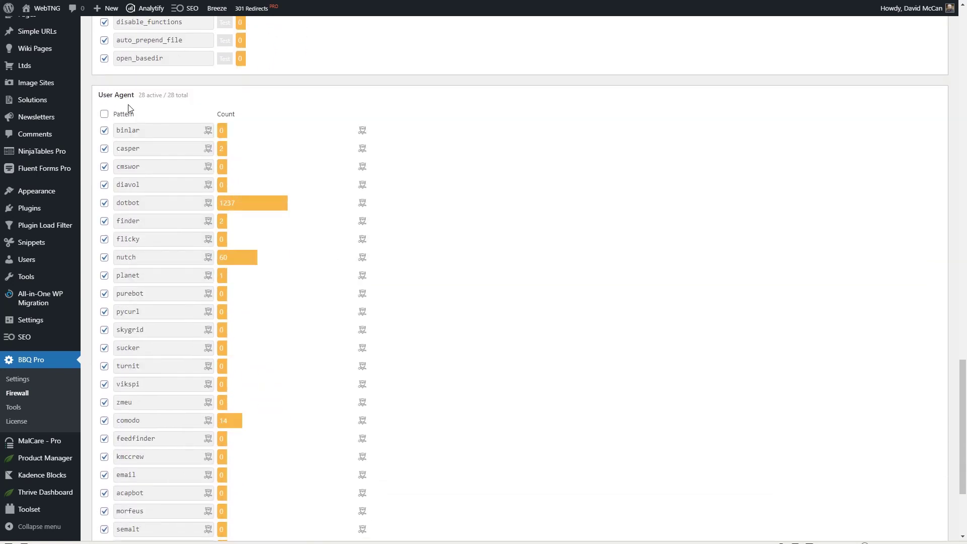
scroll(127, 105, "down", 3)
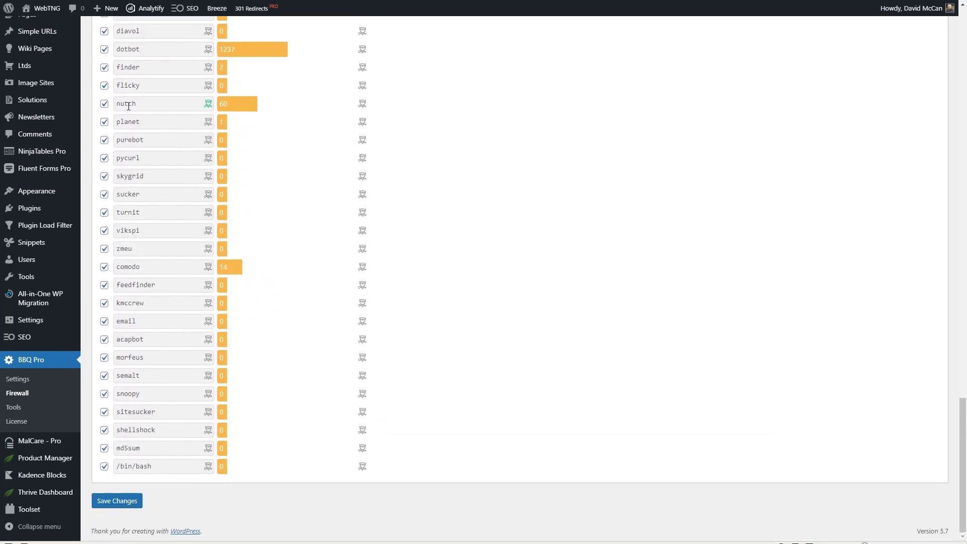
scroll(129, 106, "up", 11)
scroll(128, 106, "up", 20)
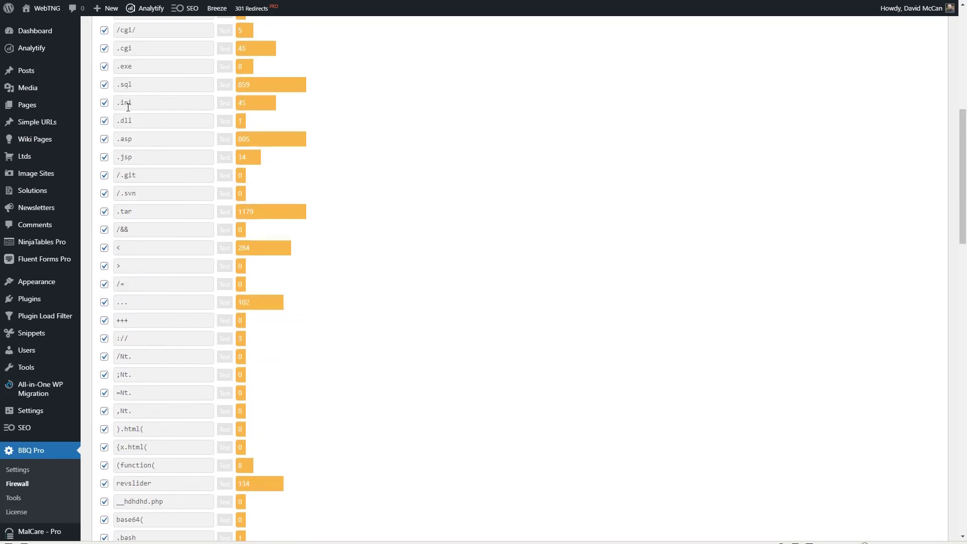
Open the Advanced firewall patterns and examine the Request URI, Query String and User Agent lists
left_click(146, 66)
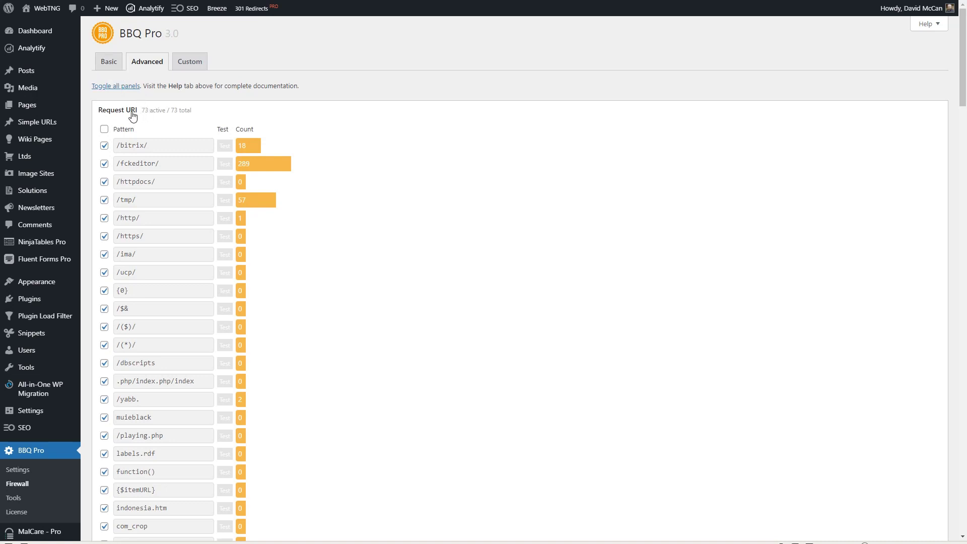
scroll(132, 114, "down", 18)
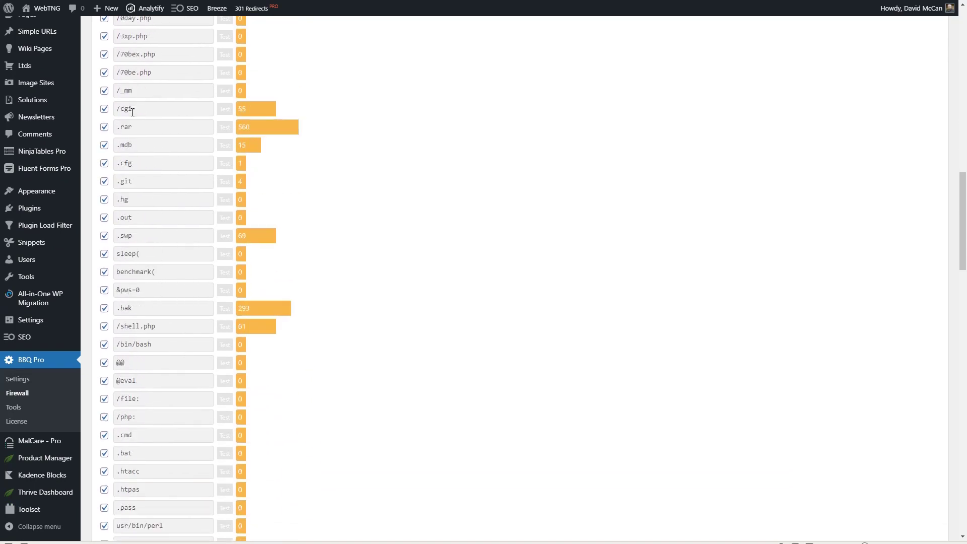
scroll(133, 112, "down", 15)
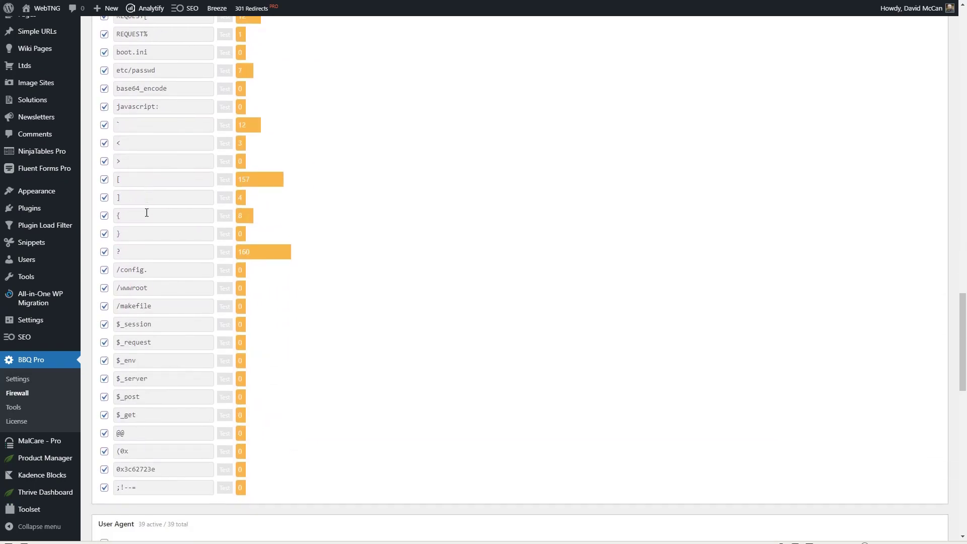
scroll(146, 212, "down", 9)
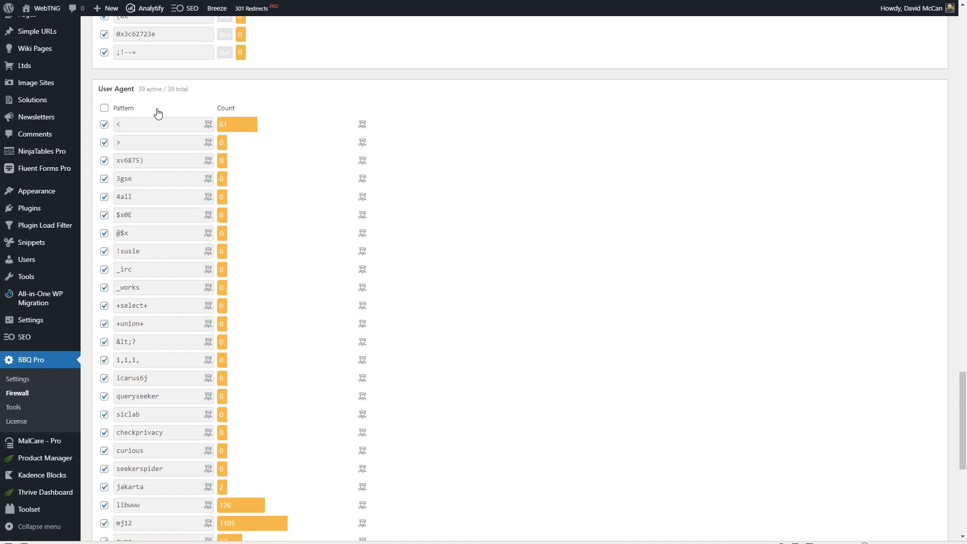
scroll(156, 111, "up", 20)
scroll(155, 111, "up", 15)
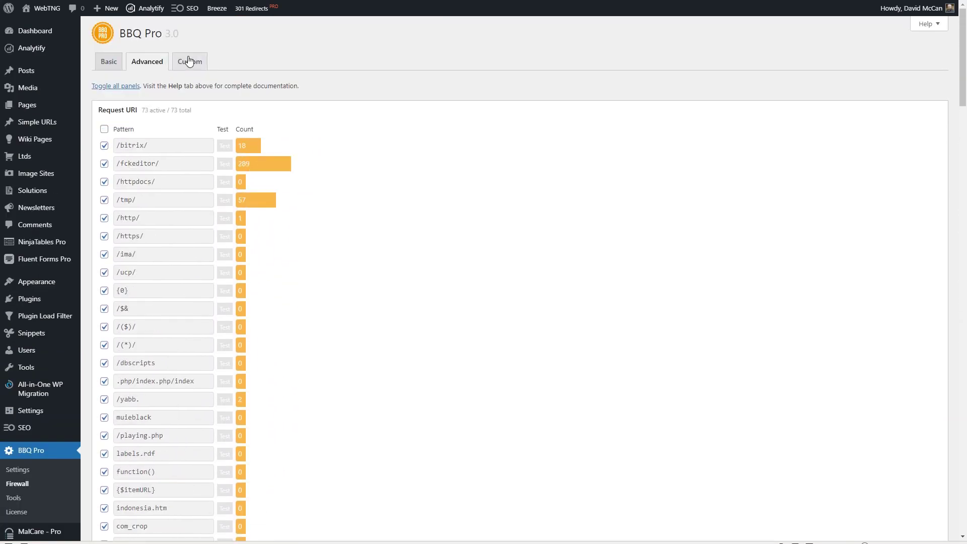
View the Custom firewall patterns and open the BBQ Tools page with its reset options
left_click(189, 62)
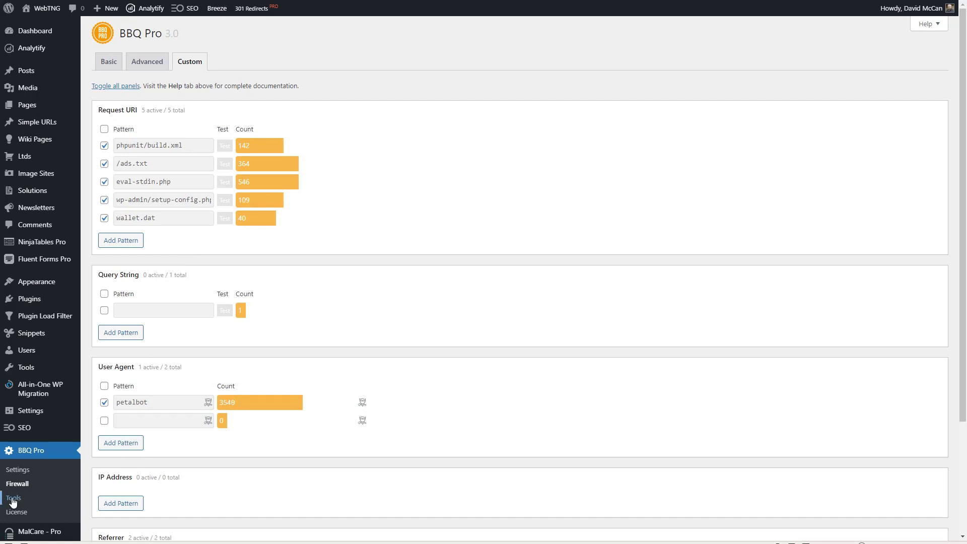
left_click(12, 499)
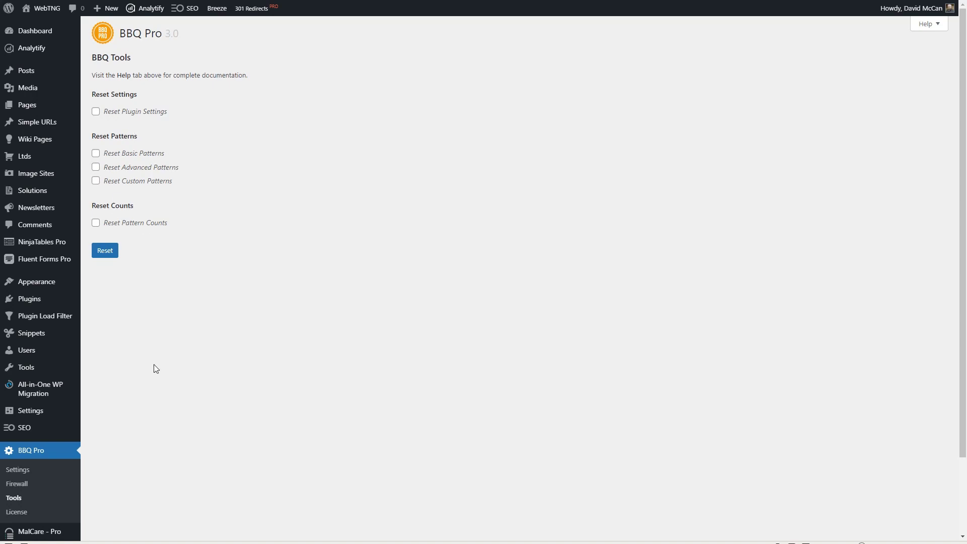
Return to BBQ Pro's Firewall page and look at the Basic Request URI pattern counts
scroll(153, 368, "down", 2)
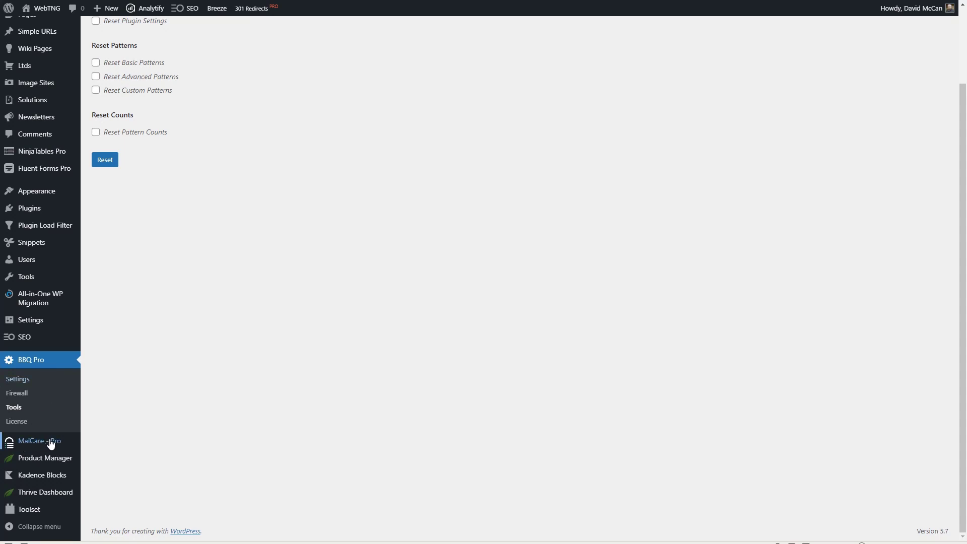
mouse_move(70, 320)
left_click(20, 393)
scroll(276, 329, "down", 2)
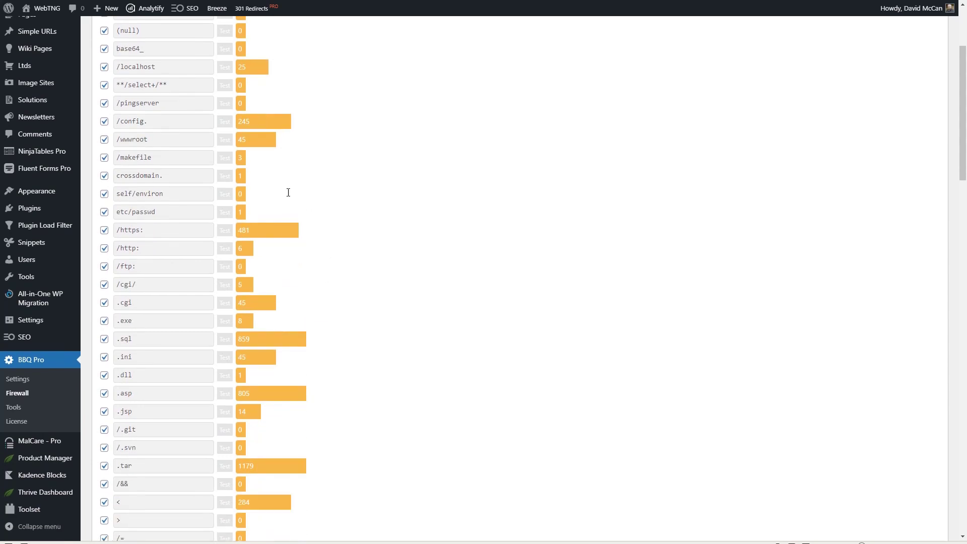